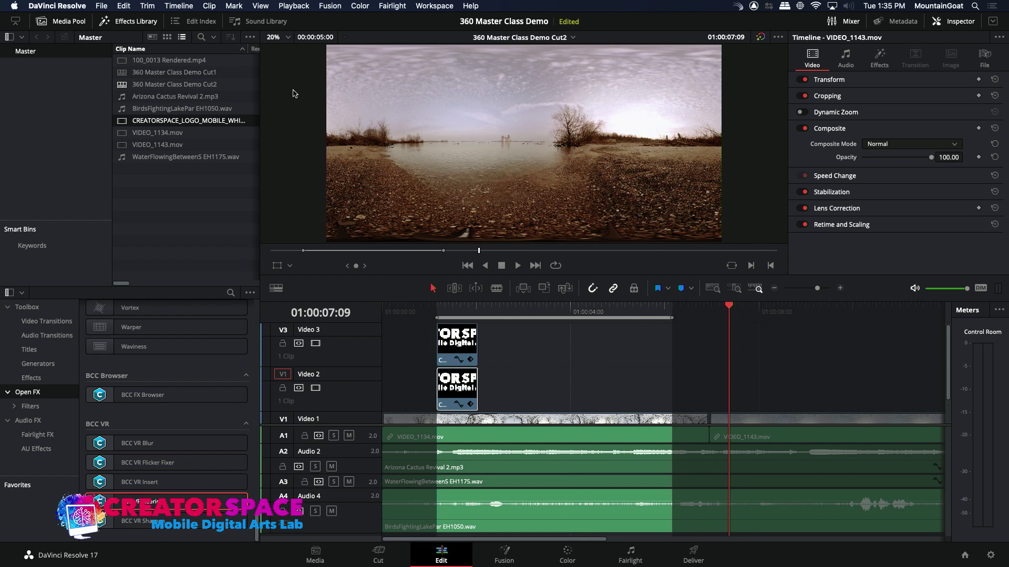
# Clear the timeline's in and out points.
pyautogui.click(125, 5)
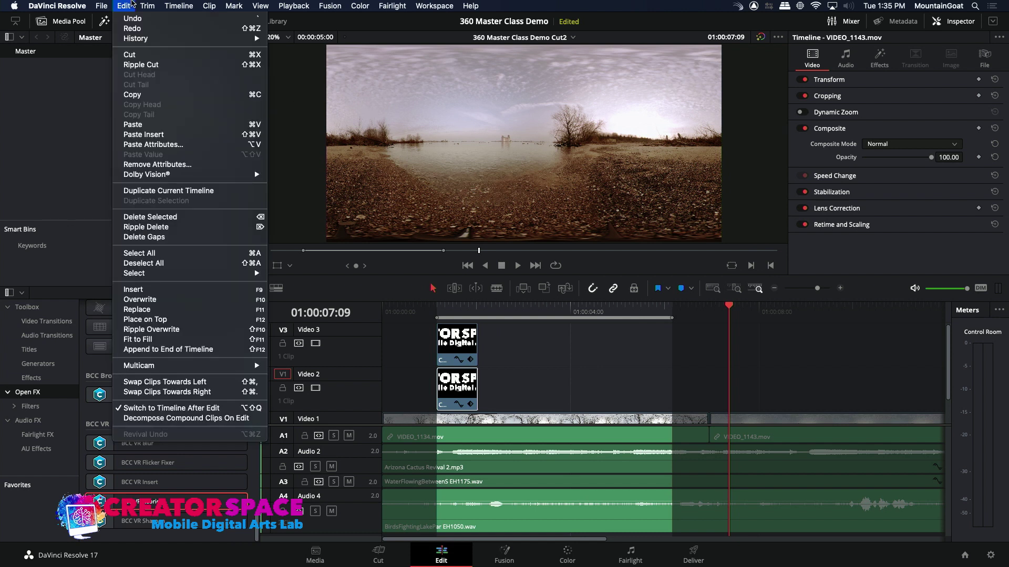
pyautogui.moveTo(165, 4)
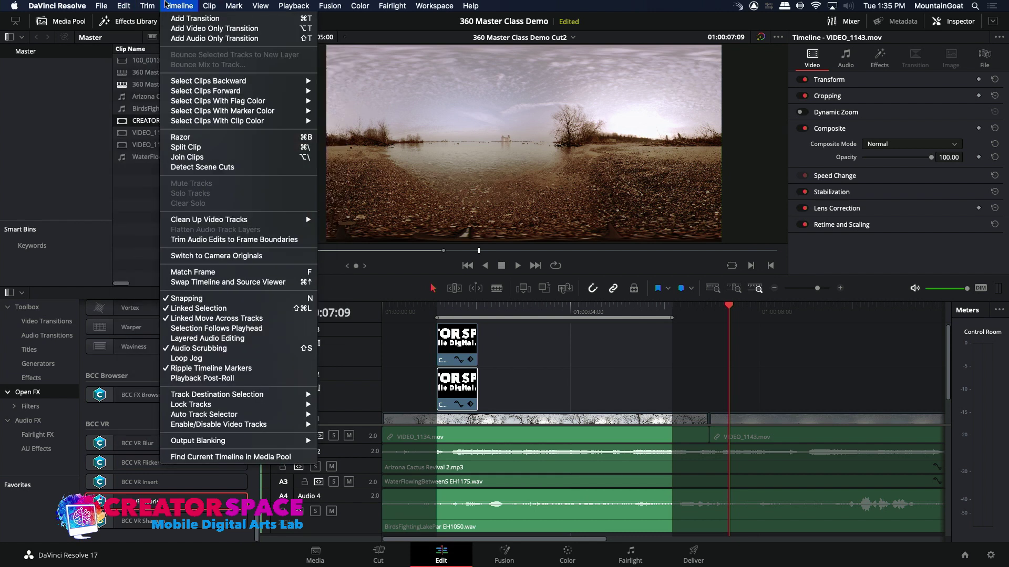
pyautogui.moveTo(122, 5)
pyautogui.moveTo(208, 6)
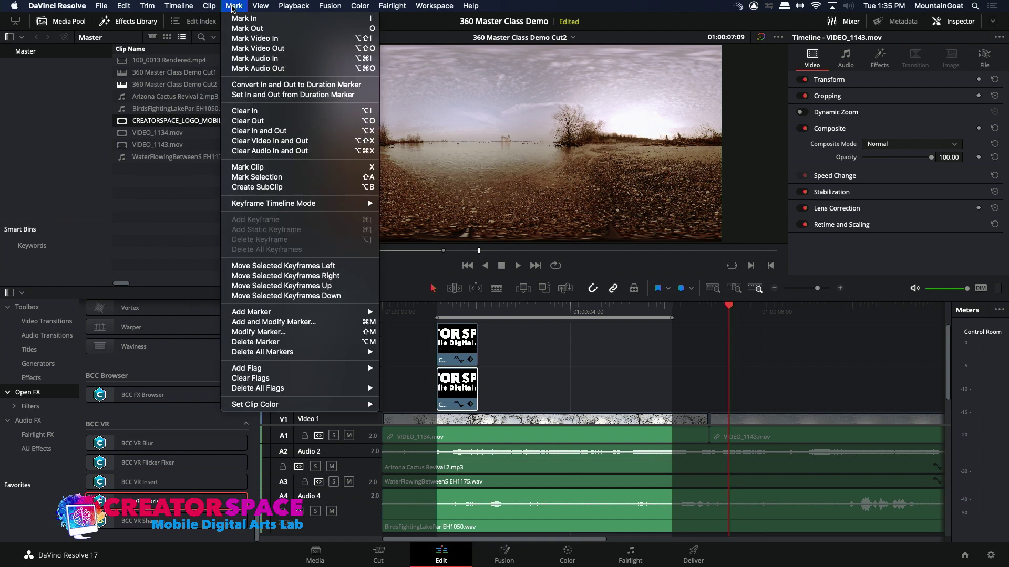
pyautogui.click(245, 131)
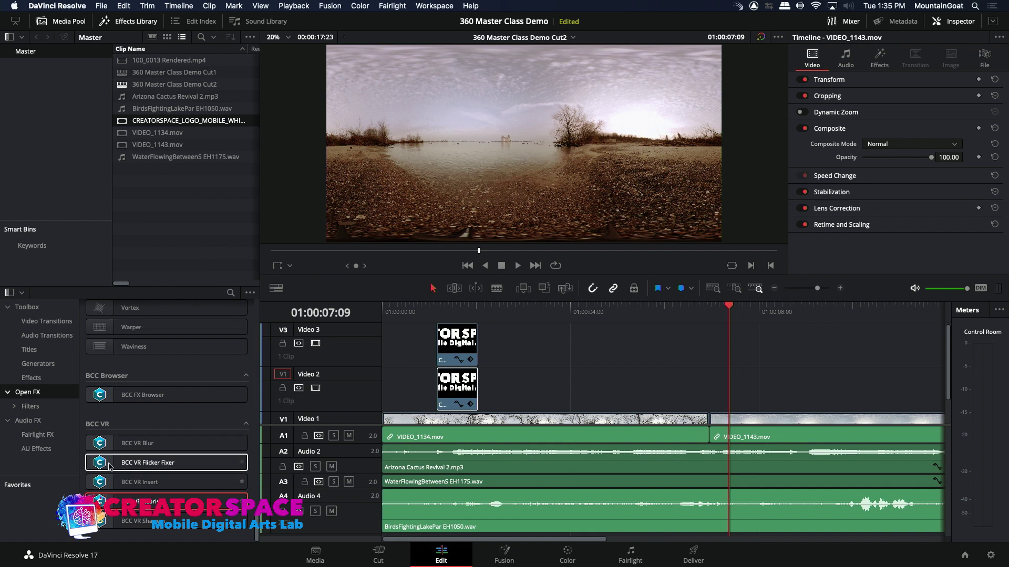
# Try to apply the BCC VR Blur effect to the VIDEO_1143.mov clip.
pyautogui.moveTo(101, 447); pyautogui.dragTo(756, 439)
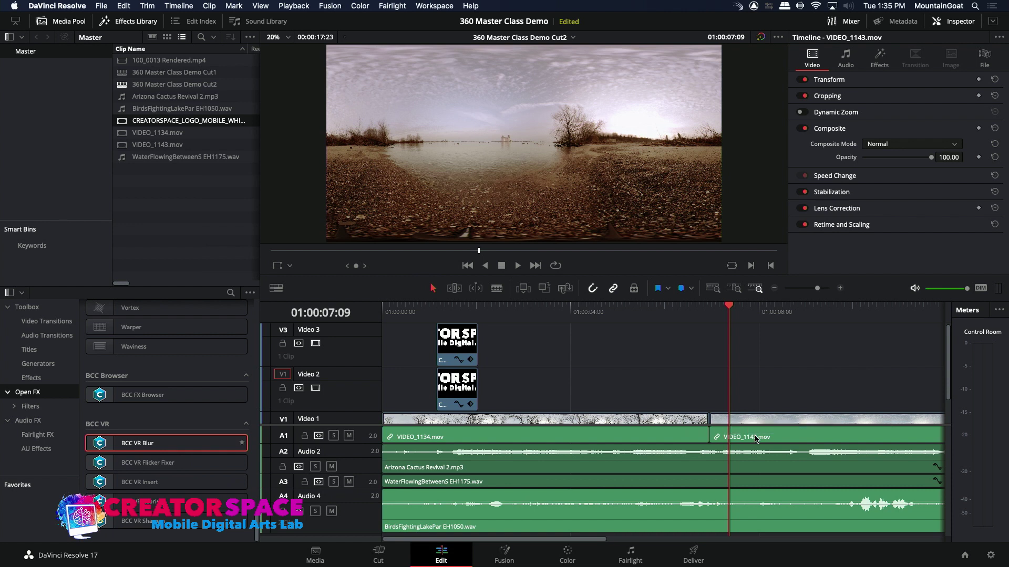
pyautogui.click(775, 289)
pyautogui.click(620, 314)
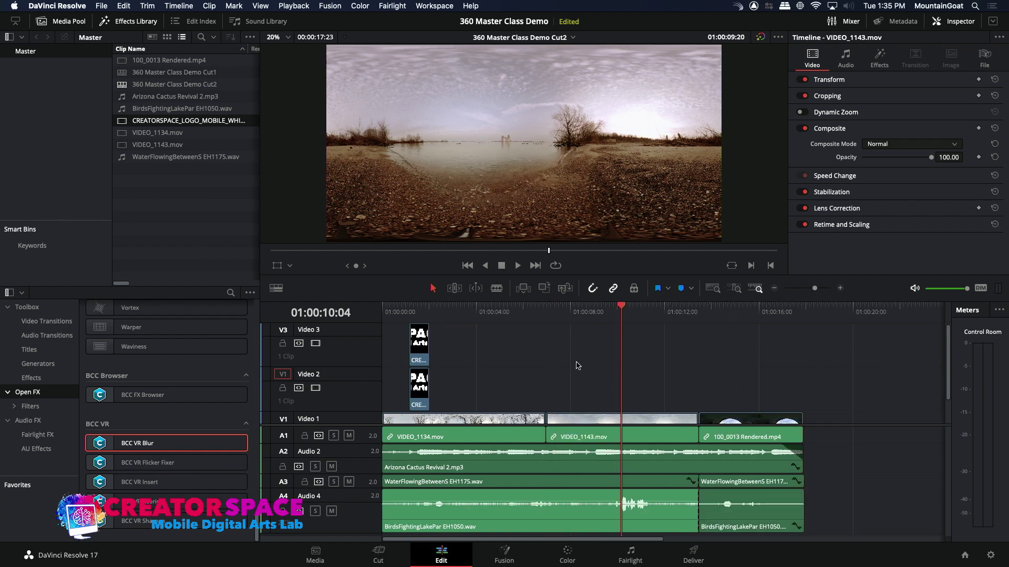
pyautogui.click(578, 416)
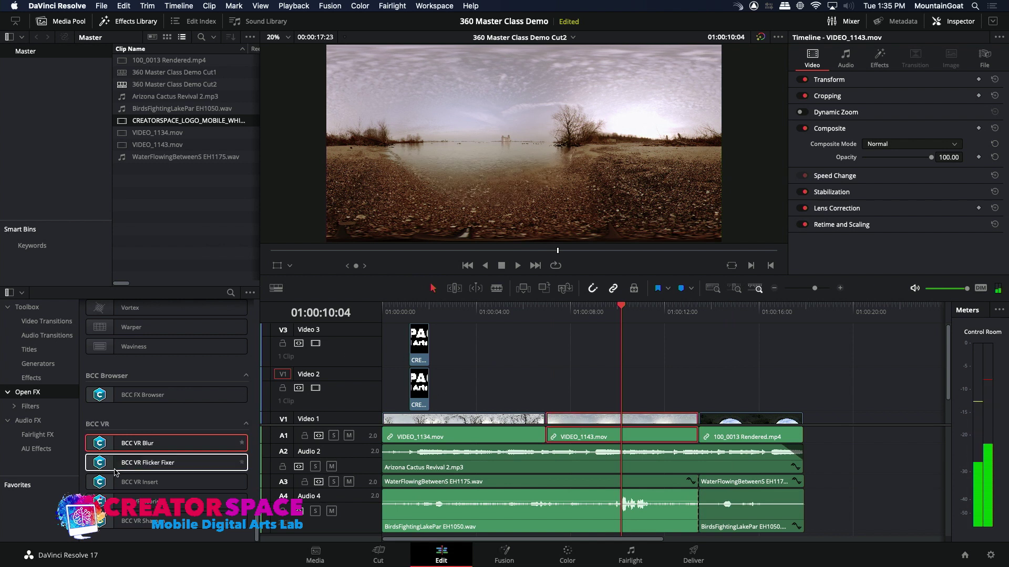
pyautogui.moveTo(103, 450); pyautogui.dragTo(610, 430)
# Try to apply BCC VR Blur to the 100_0013 Rendered.mp4 clip and check it at 01:00:15:11.
pyautogui.click(739, 313)
pyautogui.click(735, 440)
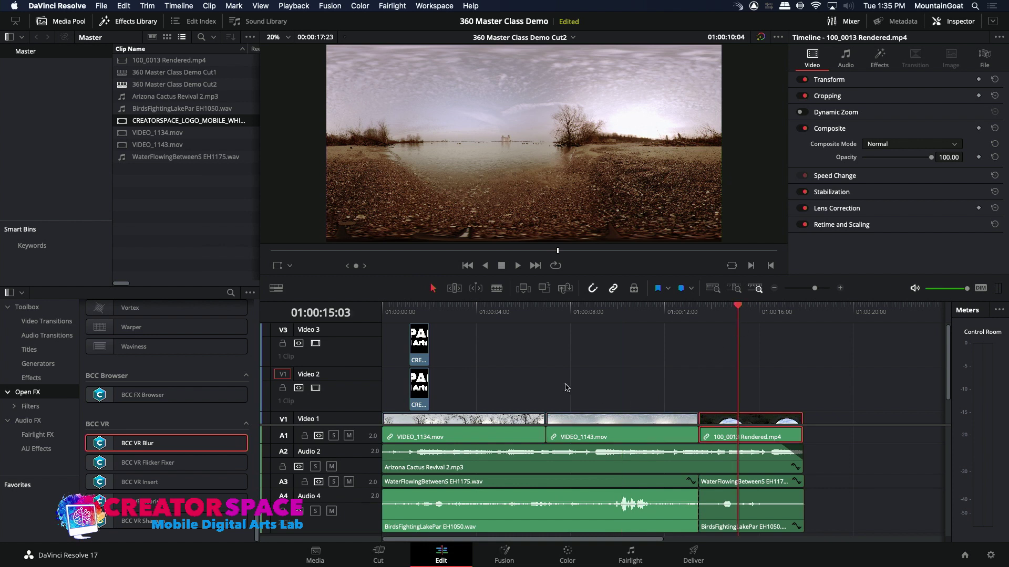
pyautogui.moveTo(103, 448); pyautogui.dragTo(742, 419)
pyautogui.click(745, 316)
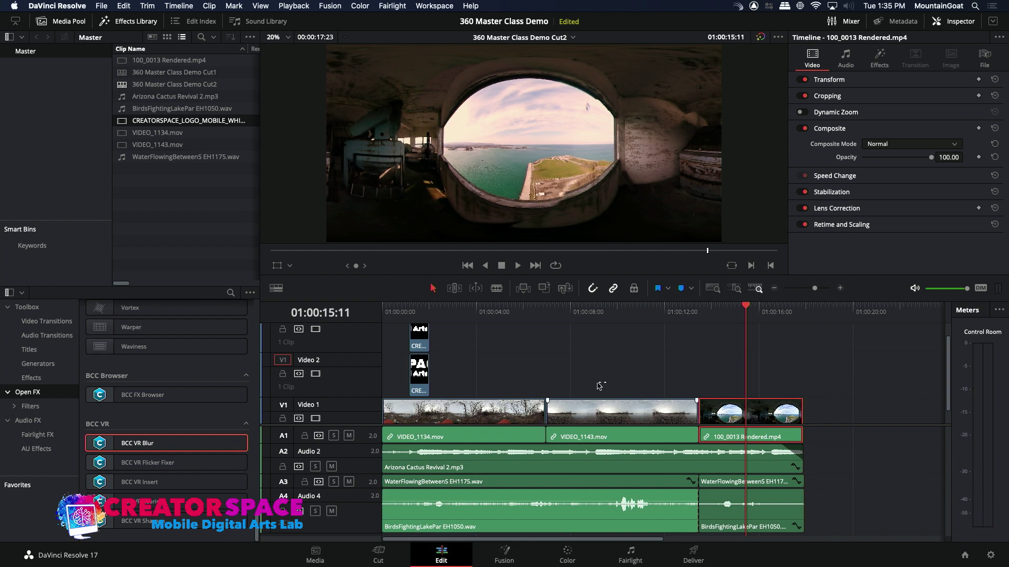
# Apply the BCC VR Sharpen and BCC VR Flicker Fixer effects to the VIDEO_1143.mov clip on Video 1.
pyautogui.click(637, 316)
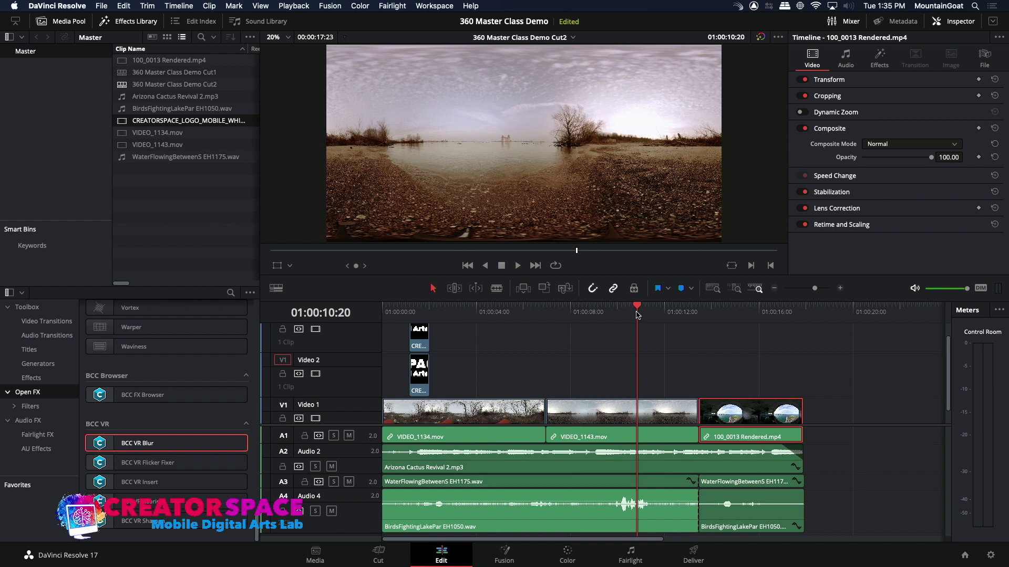
pyautogui.moveTo(132, 521); pyautogui.dragTo(580, 415)
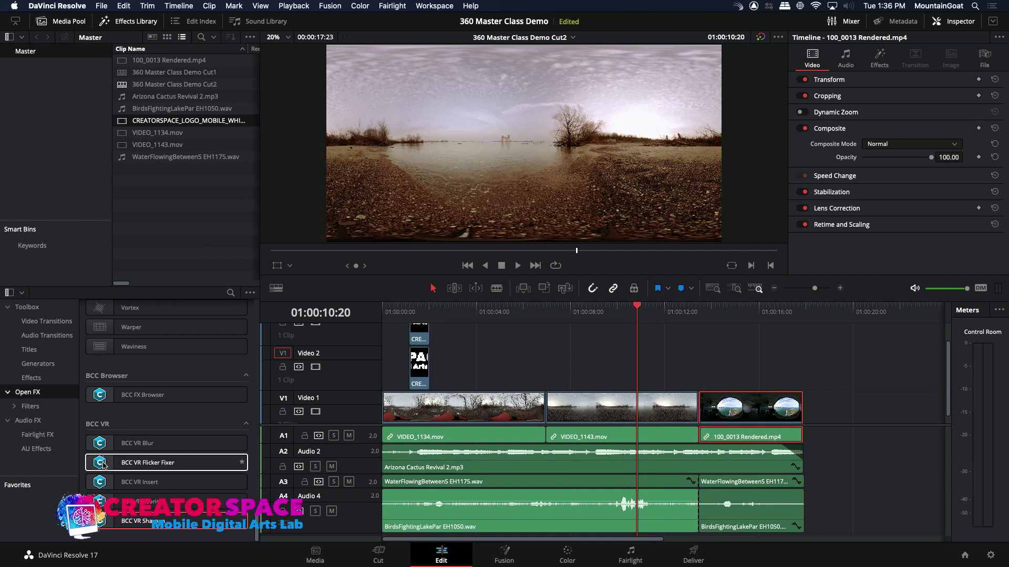
pyautogui.moveTo(103, 465); pyautogui.dragTo(596, 406)
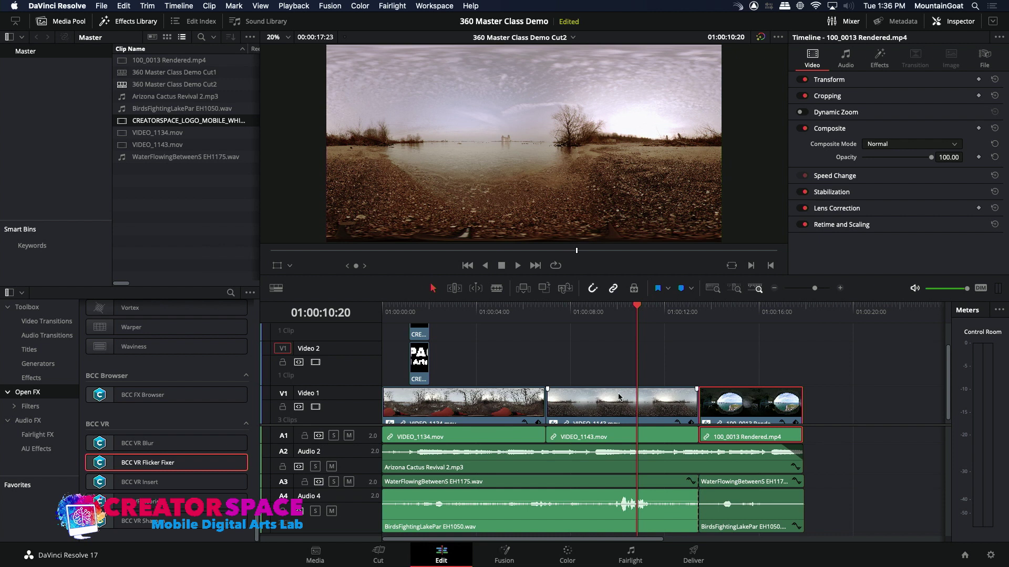
# Apply BCC VR Blur to the 100_0013 Rendered.mp4 clip with the Extreme Vertical Blur preset, and delete the effect again.
pyautogui.click(736, 312)
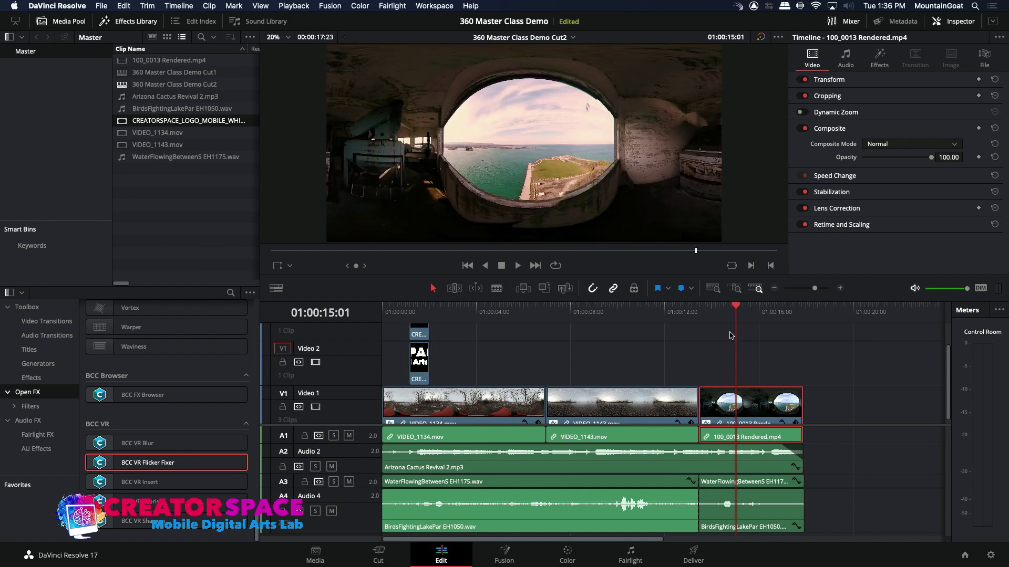
pyautogui.moveTo(108, 446); pyautogui.dragTo(759, 410)
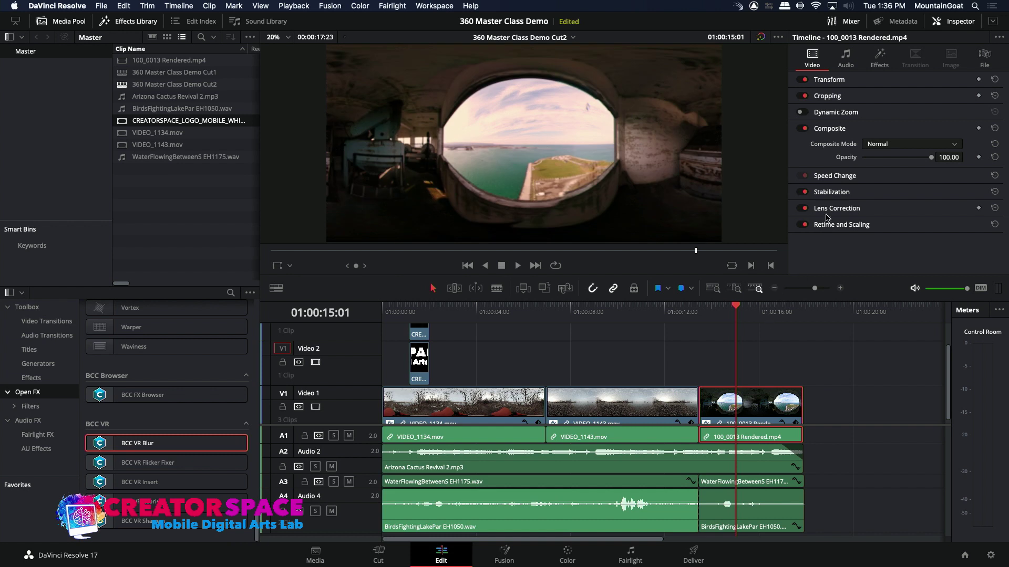
pyautogui.click(879, 67)
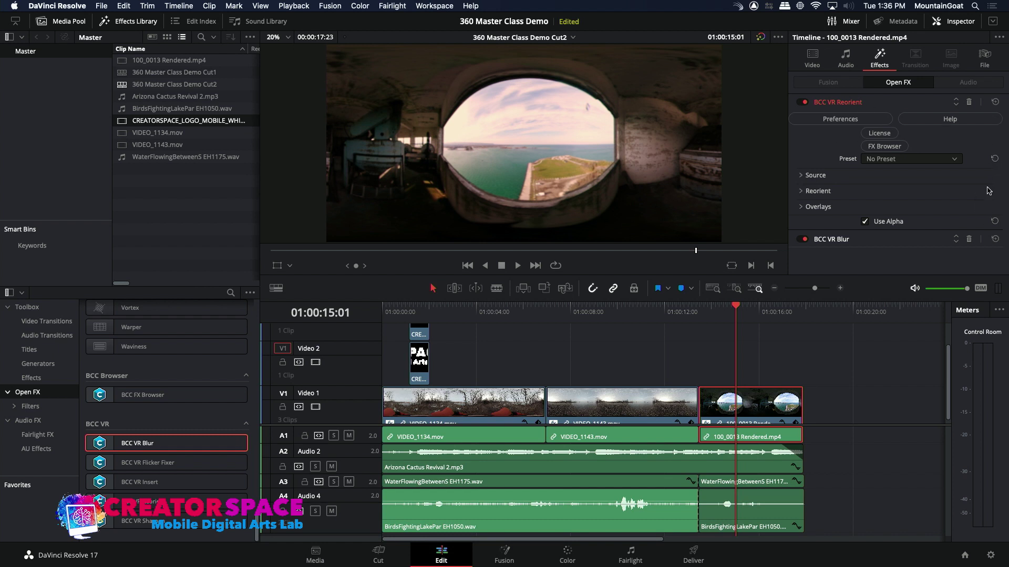
pyautogui.click(833, 241)
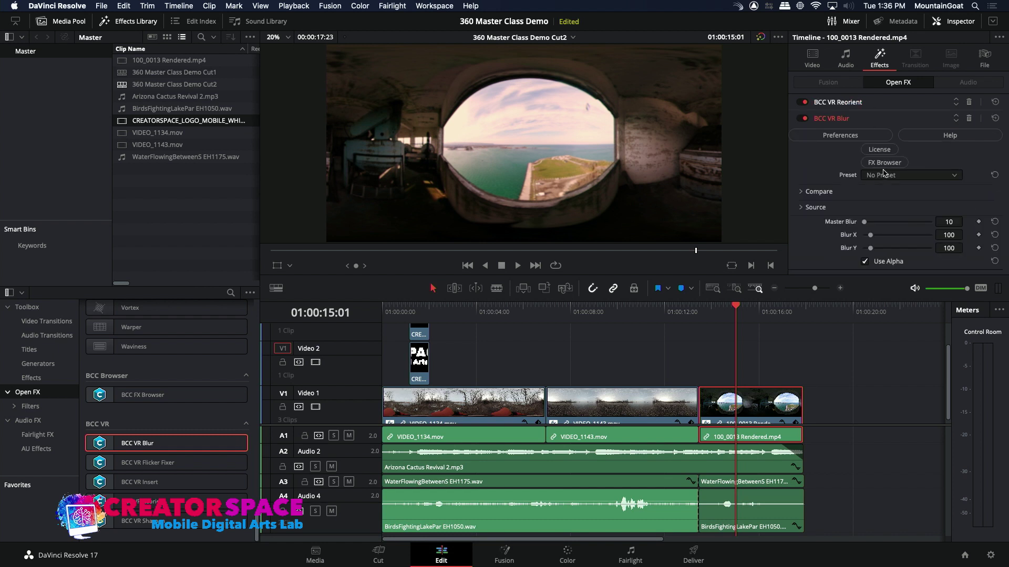
pyautogui.click(886, 176)
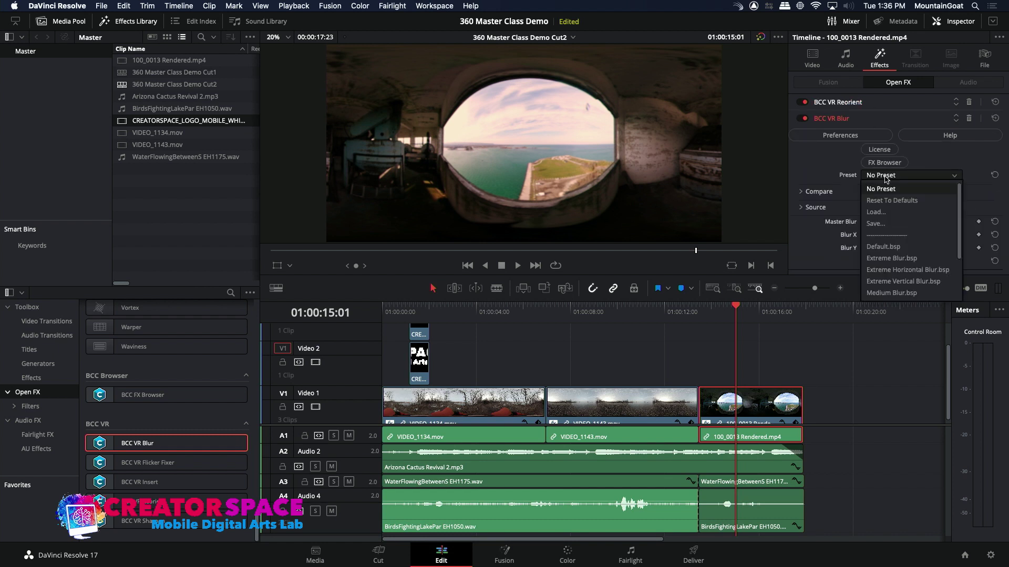
pyautogui.click(892, 281)
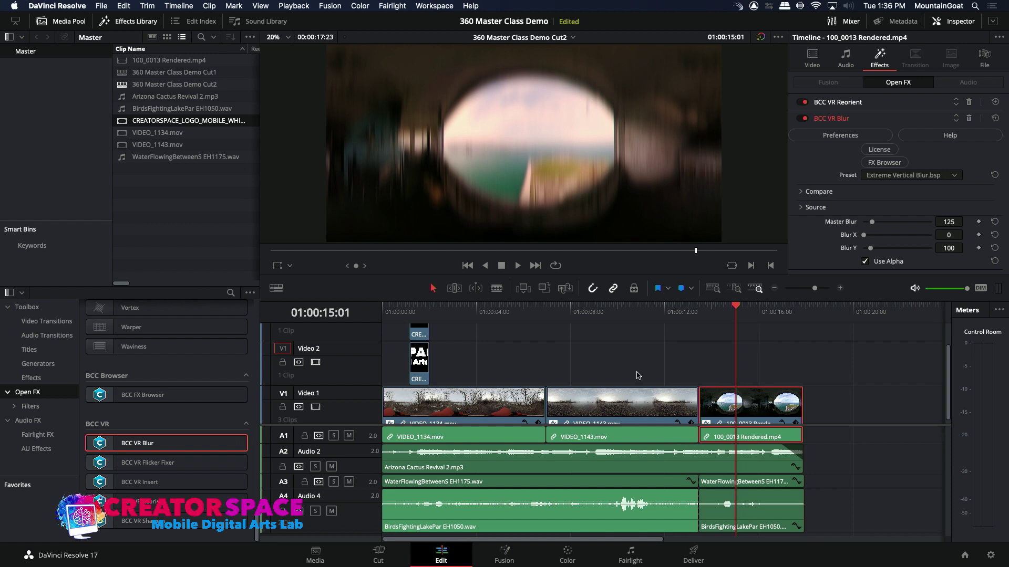
pyautogui.click(968, 118)
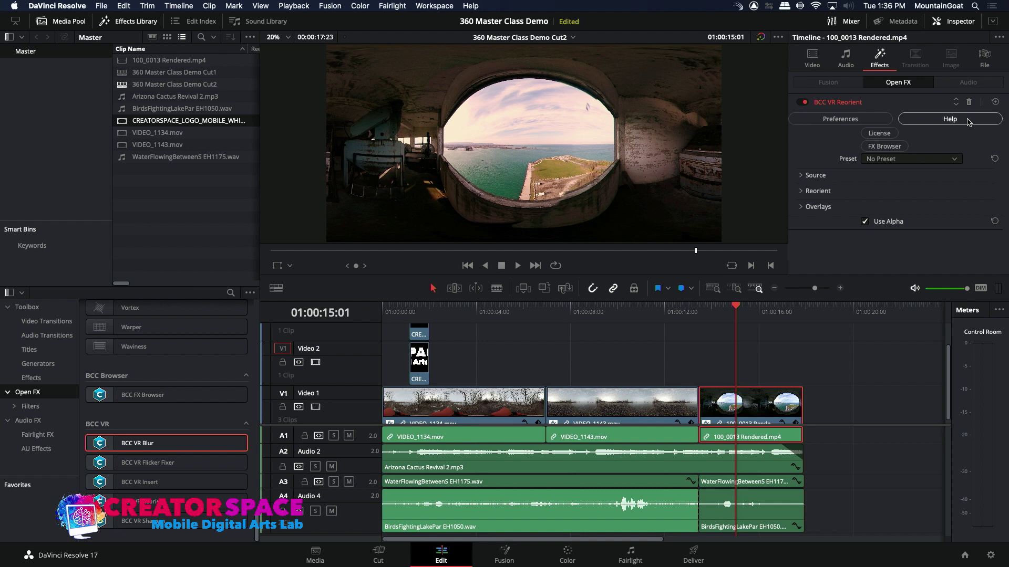
# Import mobileartscomputer.png from the MDAL Logos folder into the media pool and preview it.
pyautogui.moveTo(745, 315); pyautogui.dragTo(406, 337)
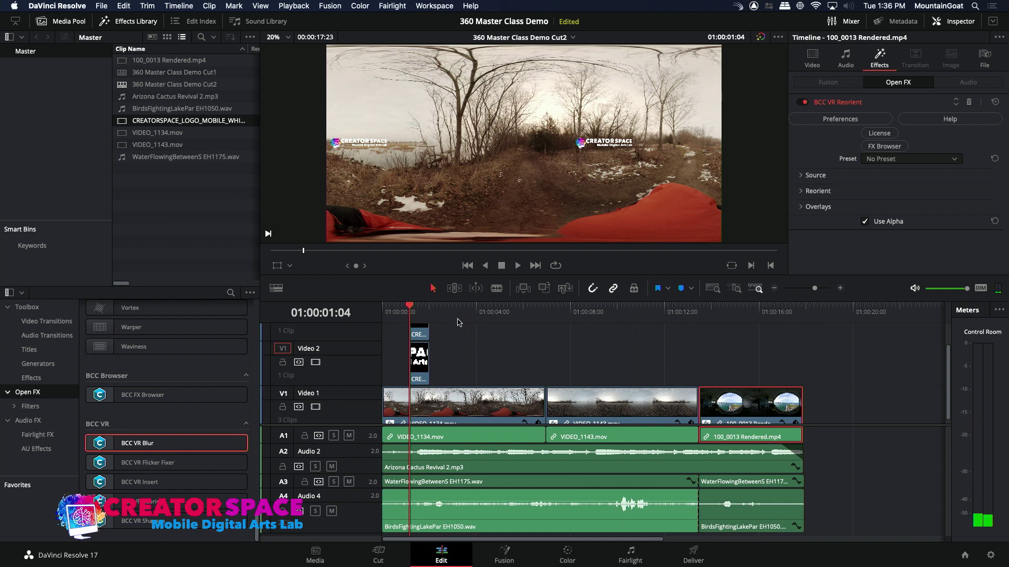
pyautogui.click(479, 306)
pyautogui.click(581, 306)
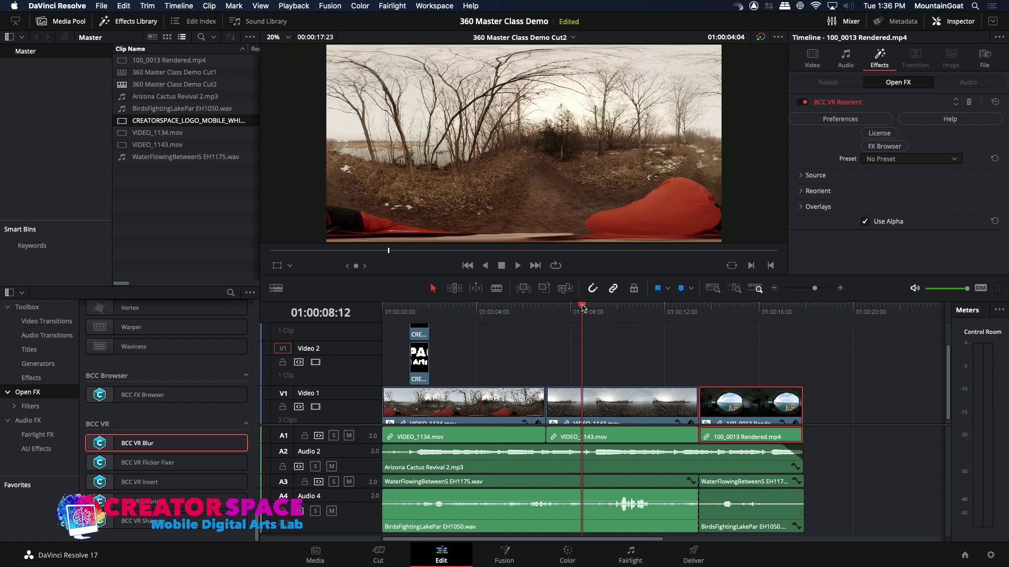
pyautogui.rightClick(249, 224)
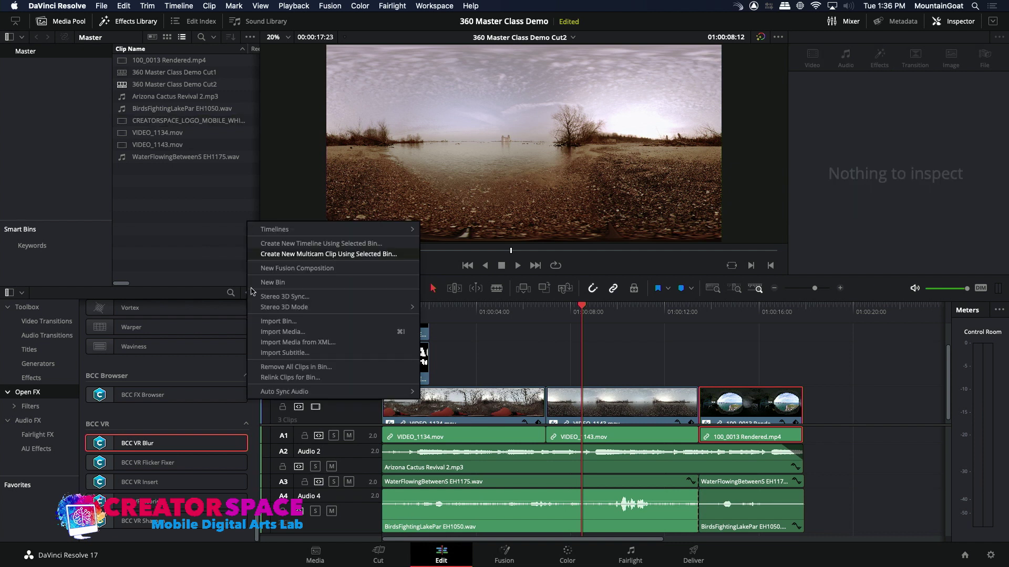
pyautogui.click(267, 331)
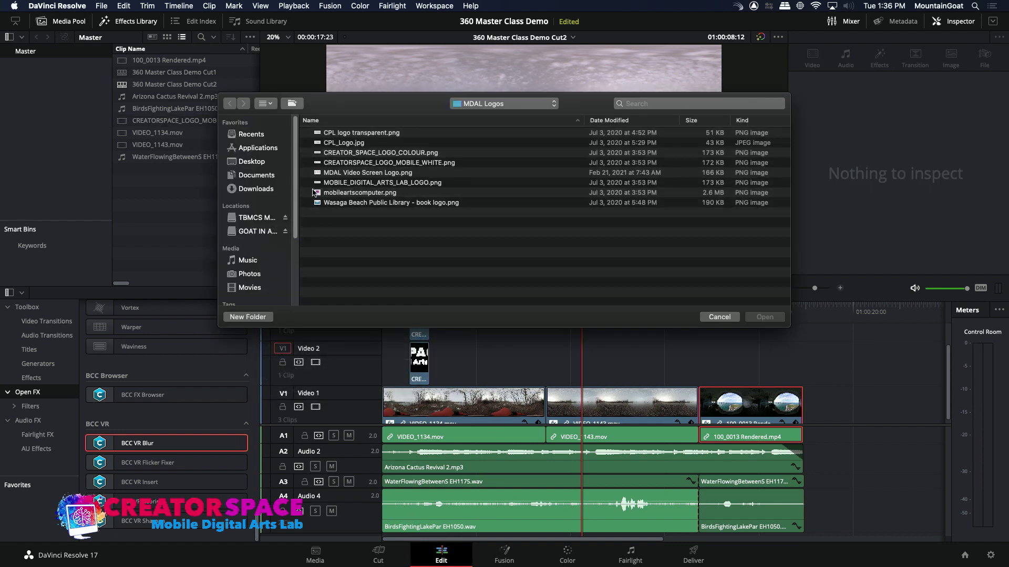
pyautogui.doubleClick(315, 193)
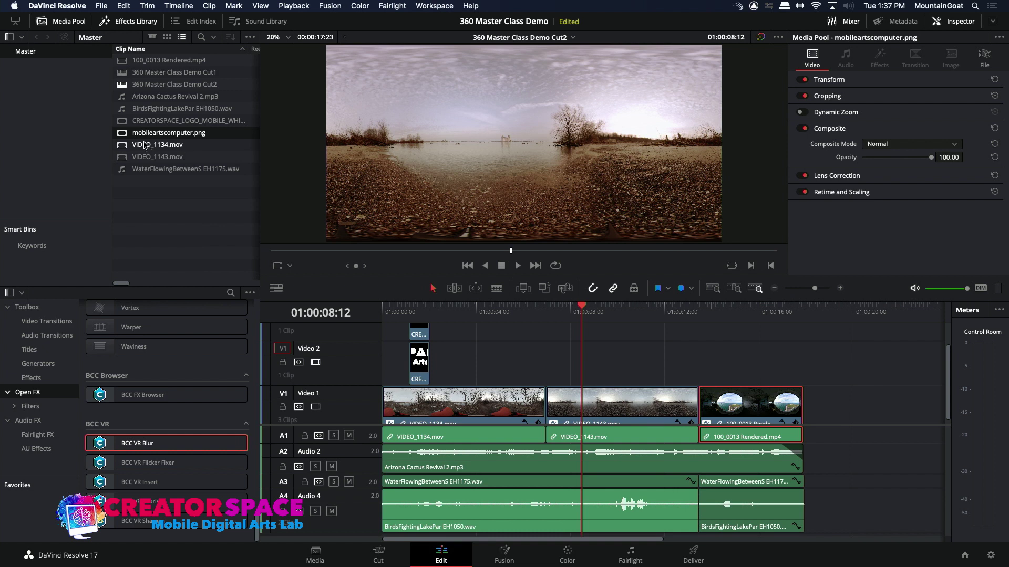
pyautogui.doubleClick(124, 137)
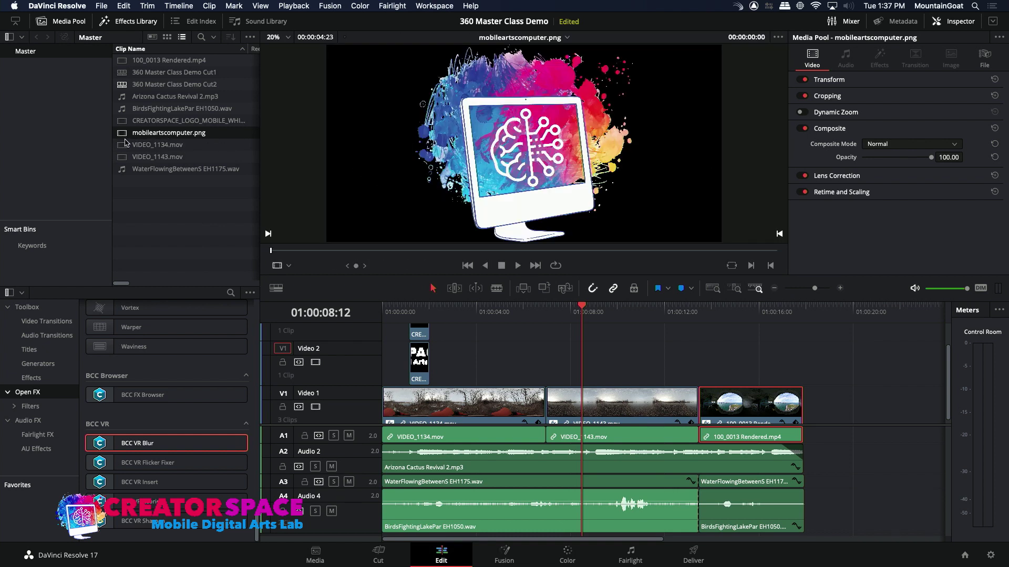
# Place mobileartscomputer.png on Video 2 starting at 01:00:08:12 and scale it down to a zoom of 0.610.
pyautogui.moveTo(124, 136); pyautogui.dragTo(579, 386)
pyautogui.click(621, 310)
pyautogui.click(627, 360)
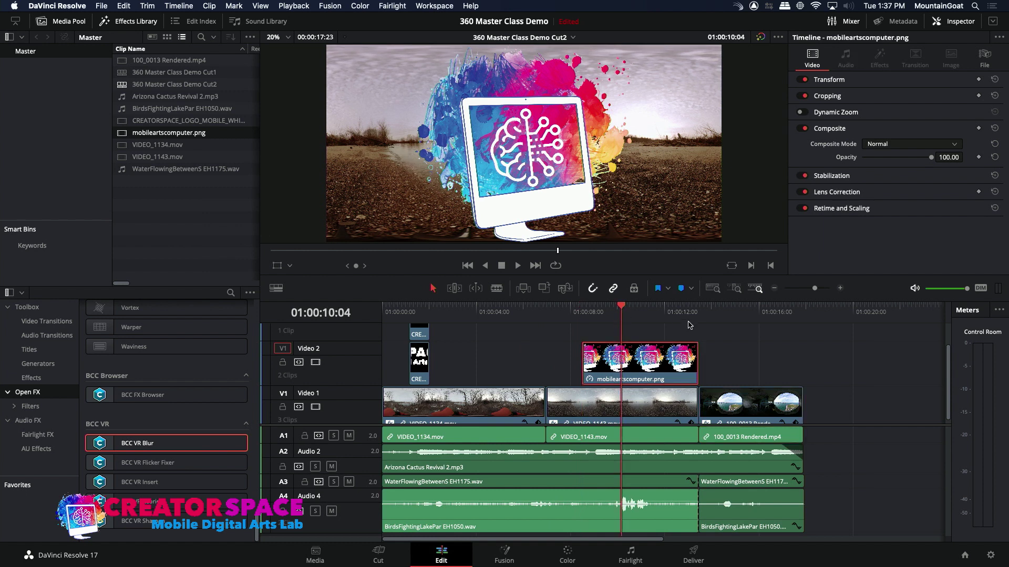
pyautogui.click(830, 80)
pyautogui.moveTo(949, 95); pyautogui.dragTo(862, 121)
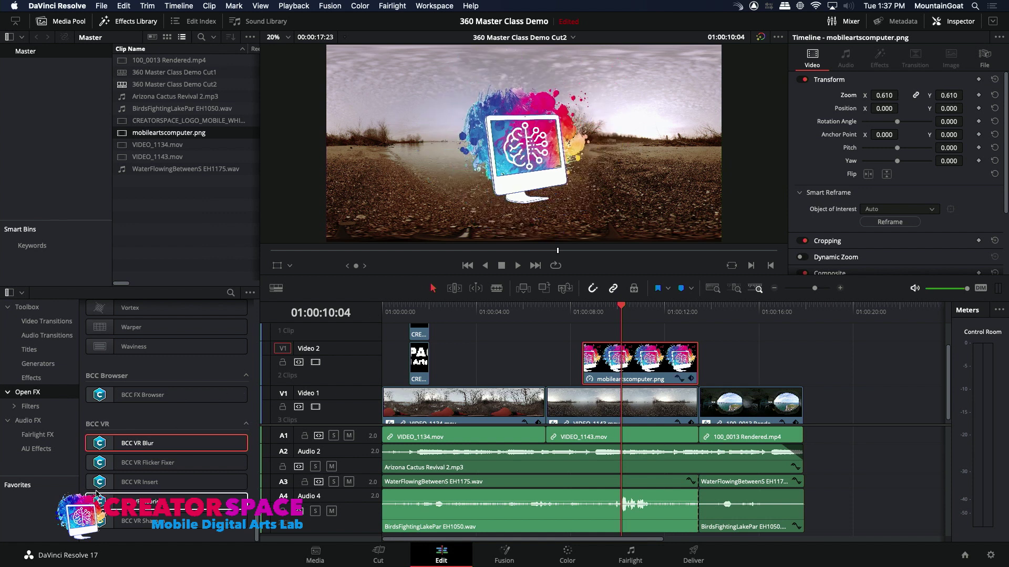
# Apply BCC VR Insert to the mobileartscomputer.png clip on Video 2 and set its Insert Longitude to 150.
pyautogui.moveTo(103, 487); pyautogui.dragTo(659, 366)
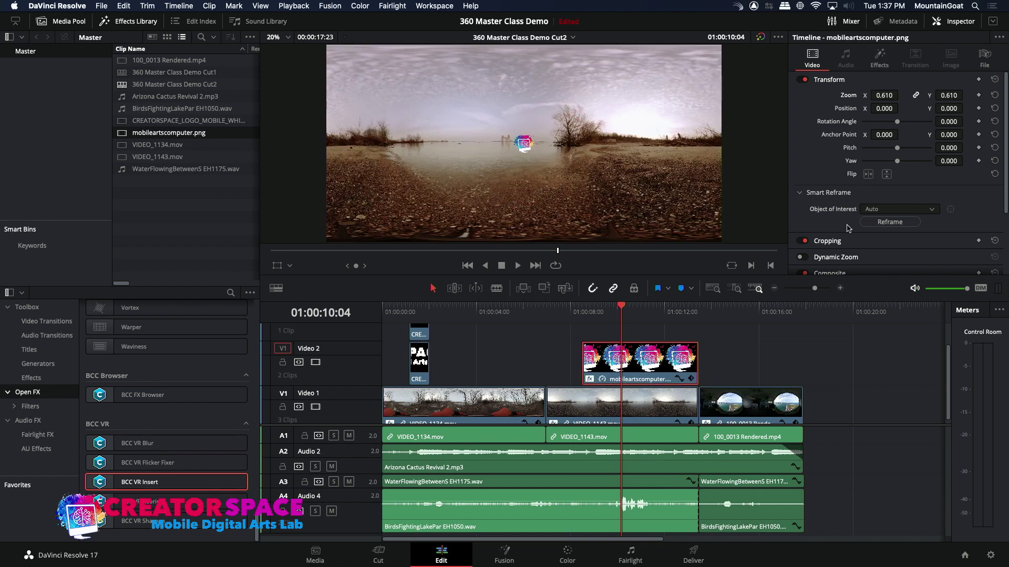
pyautogui.click(882, 63)
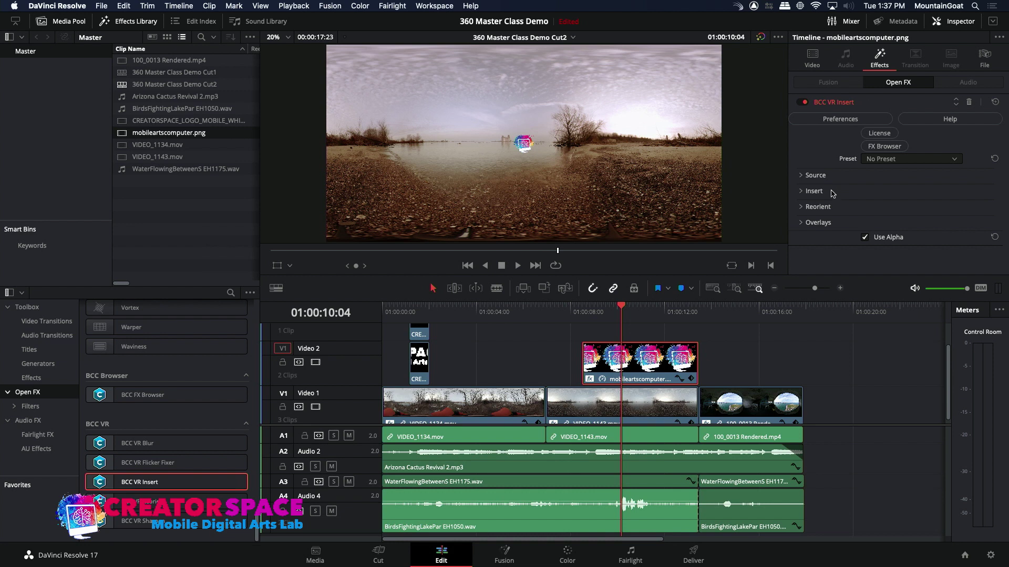
pyautogui.click(803, 191)
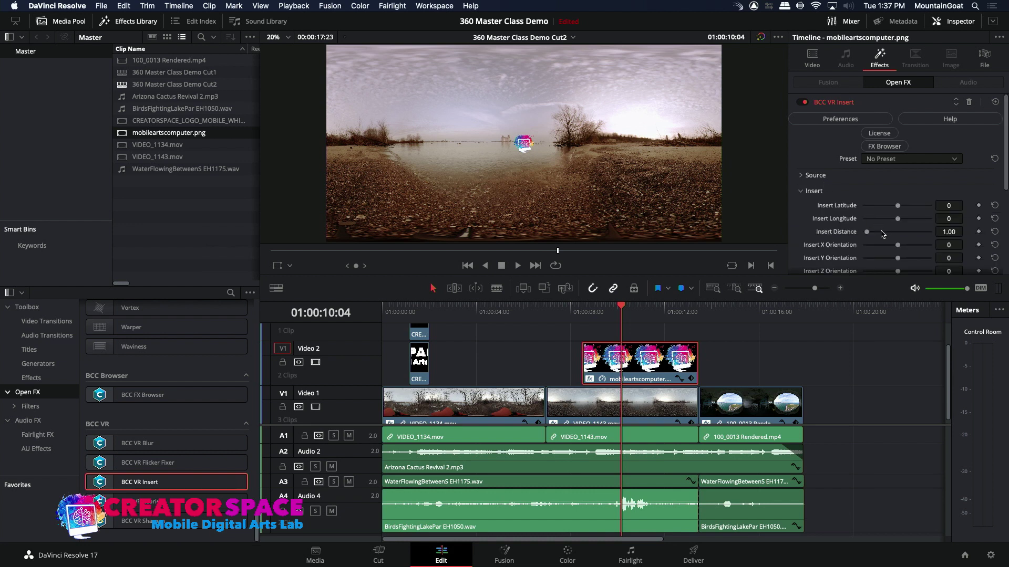
pyautogui.moveTo(900, 221); pyautogui.dragTo(908, 222)
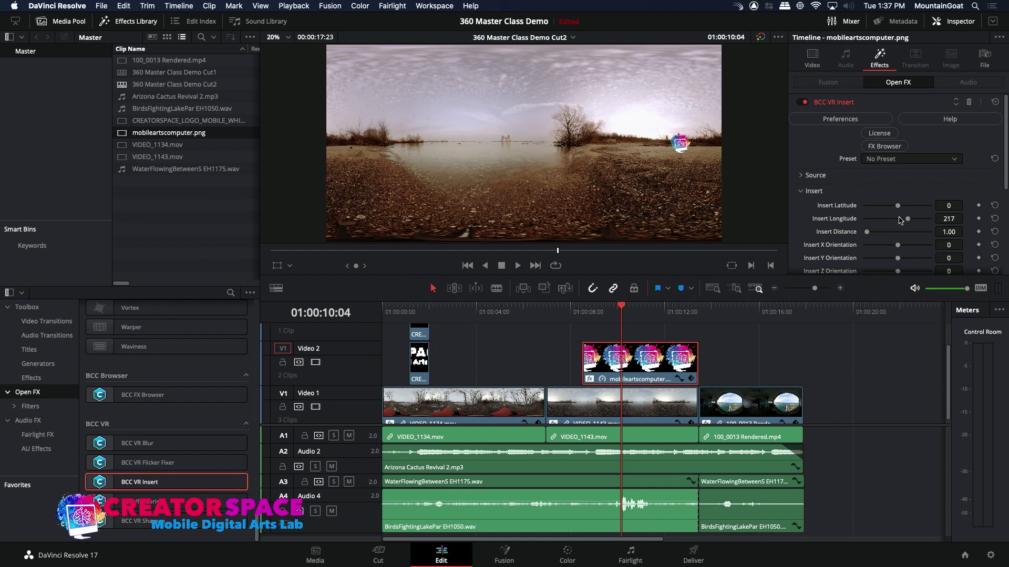
pyautogui.moveTo(908, 221); pyautogui.dragTo(904, 221)
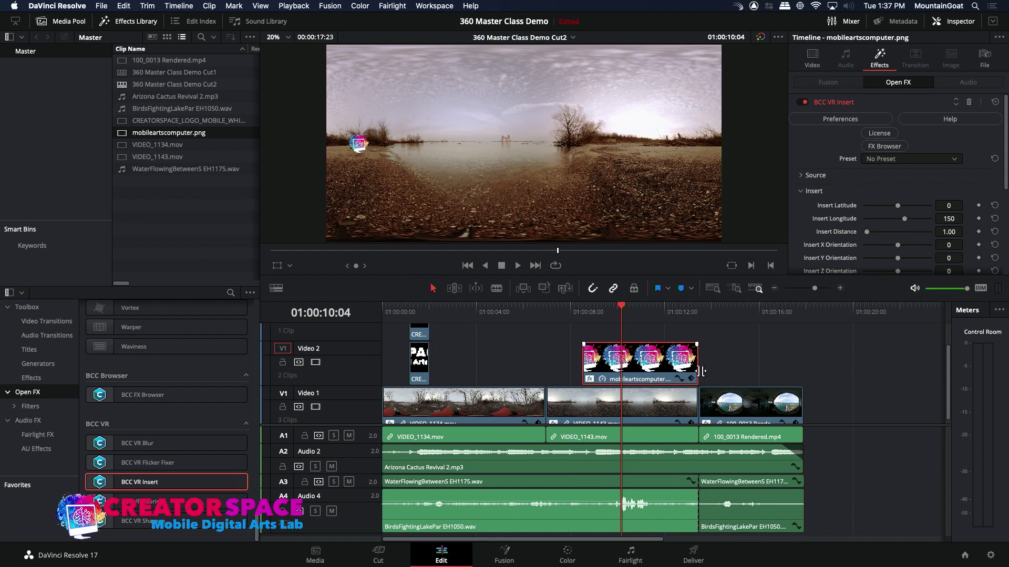
# Trim the end of the mobileartscomputer.png clip to about half its length and return the playhead to the timeline start.
pyautogui.moveTo(697, 371); pyautogui.dragTo(640, 375)
pyautogui.moveTo(571, 316); pyautogui.dragTo(338, 311)
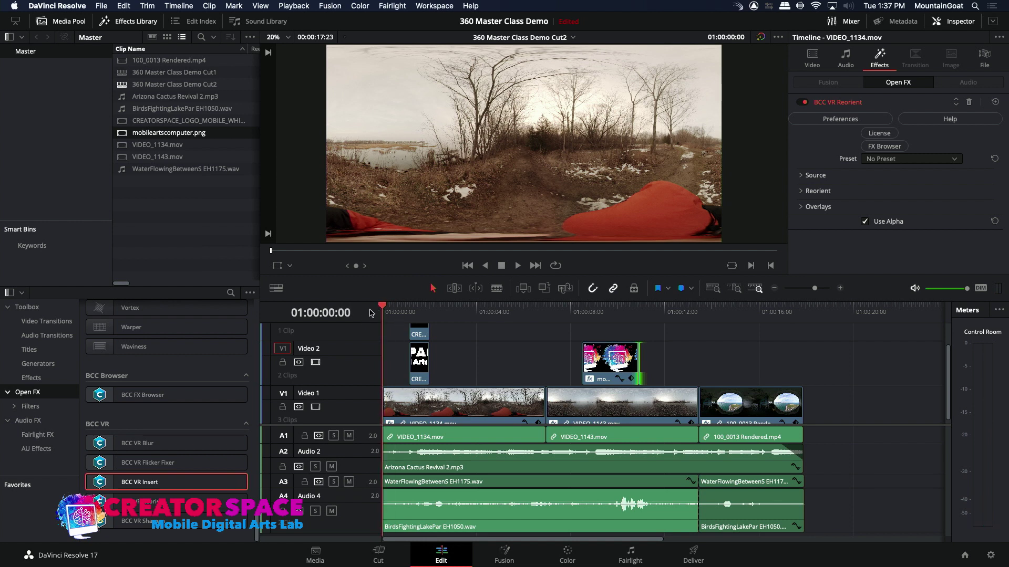
# Queue the timeline for delivery under the filename "360 Final Master Render" and start rendering that job.
pyautogui.click(694, 554)
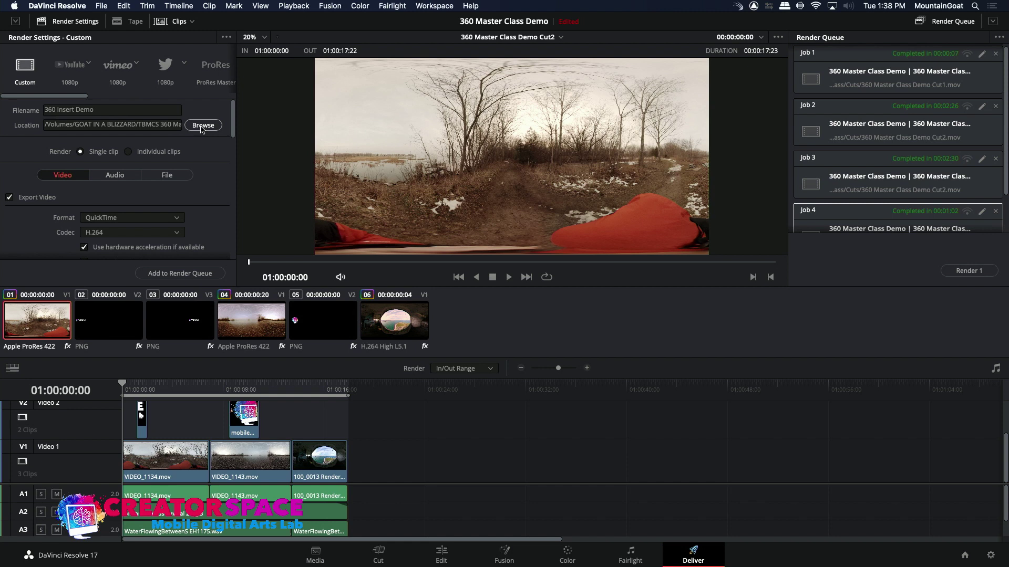
pyautogui.moveTo(110, 109); pyautogui.dragTo(52, 102)
pyautogui.write('36')
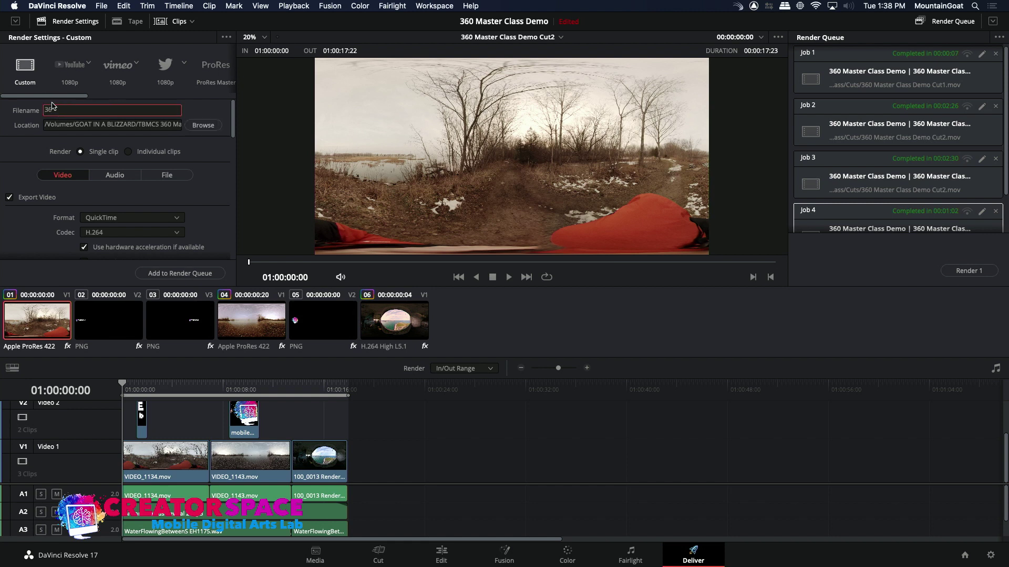
pyautogui.write('0 Final Master Render')
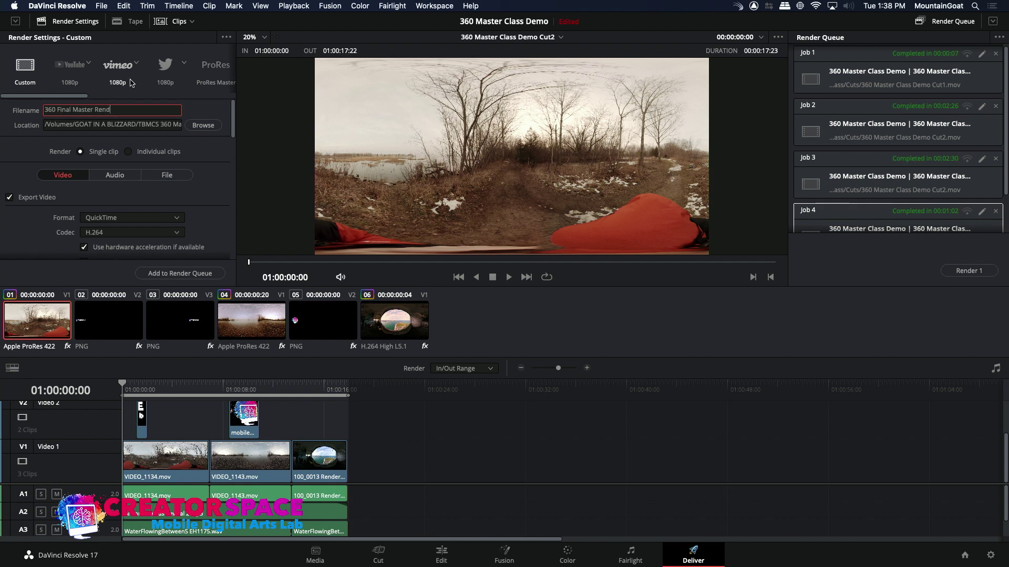
pyautogui.click(165, 275)
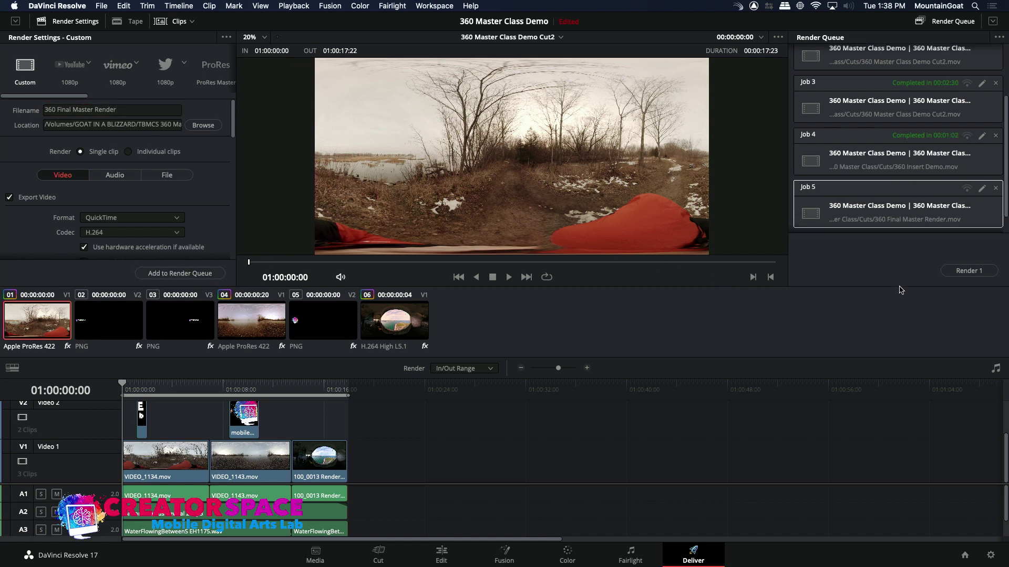
pyautogui.click(950, 272)
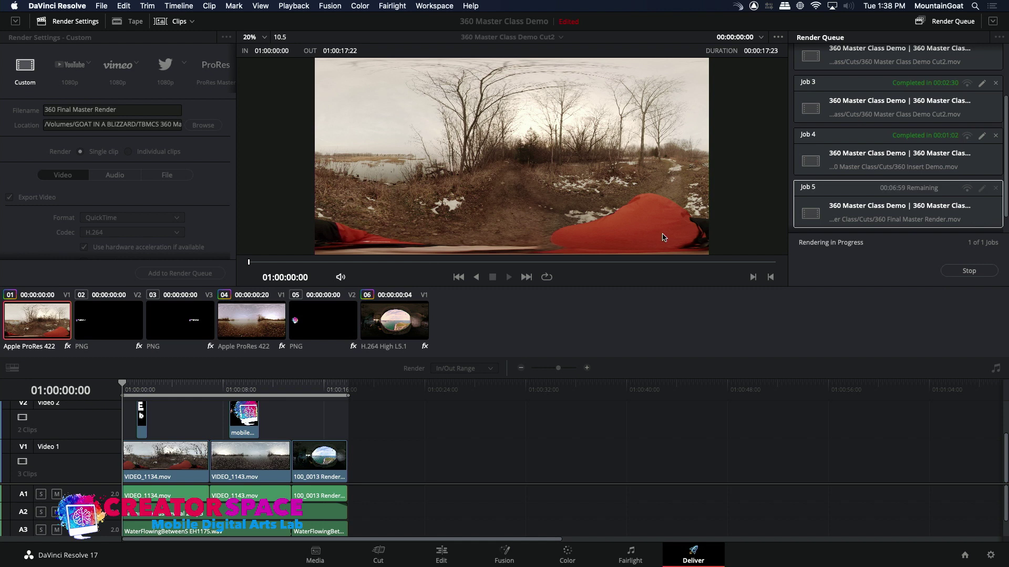